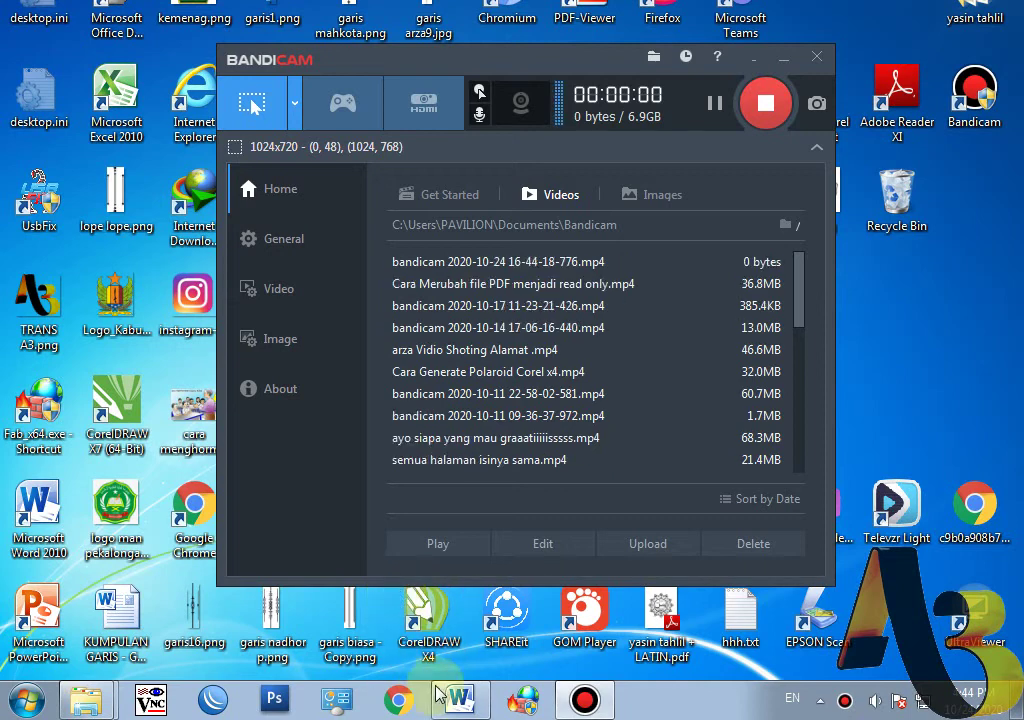
# Step: Bring forward the Word document titled 'Cara mengetik harokat panjang' with its Arabic examples
pyautogui.click(462, 697)
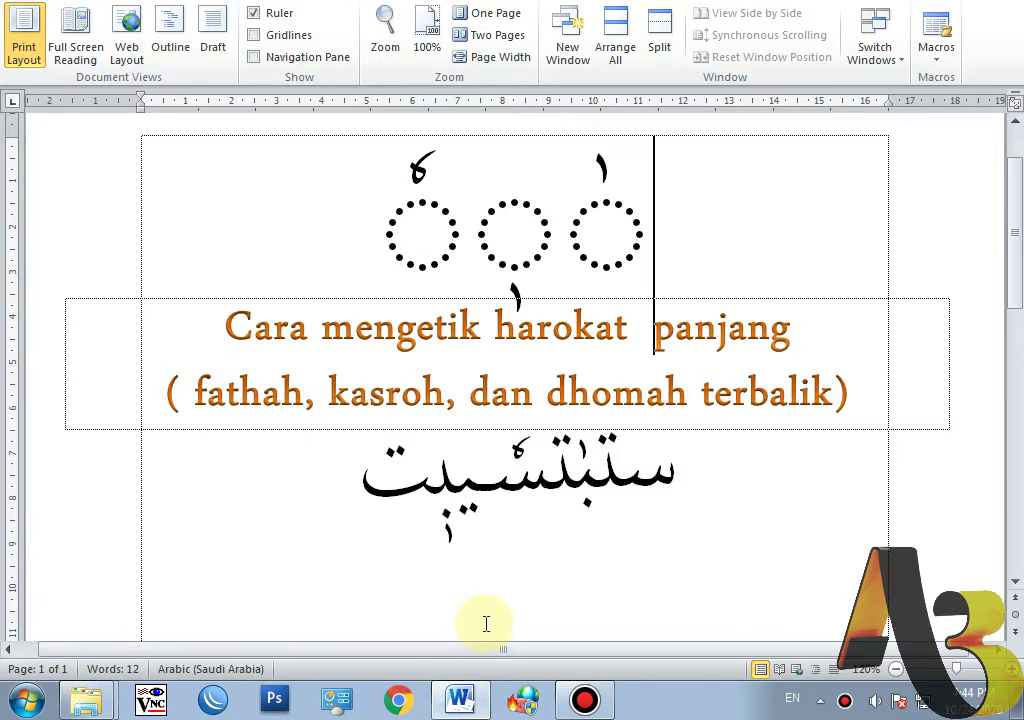
pyautogui.scroll(1, 537, 541)
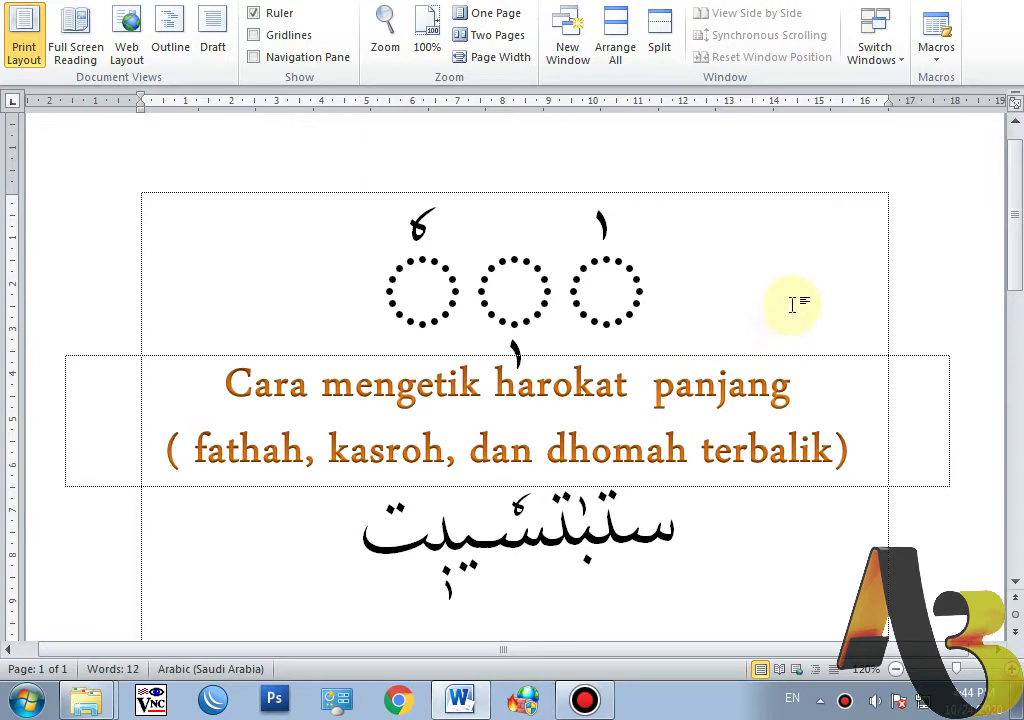
# Step: Delete the orange title text box
pyautogui.click(808, 389)
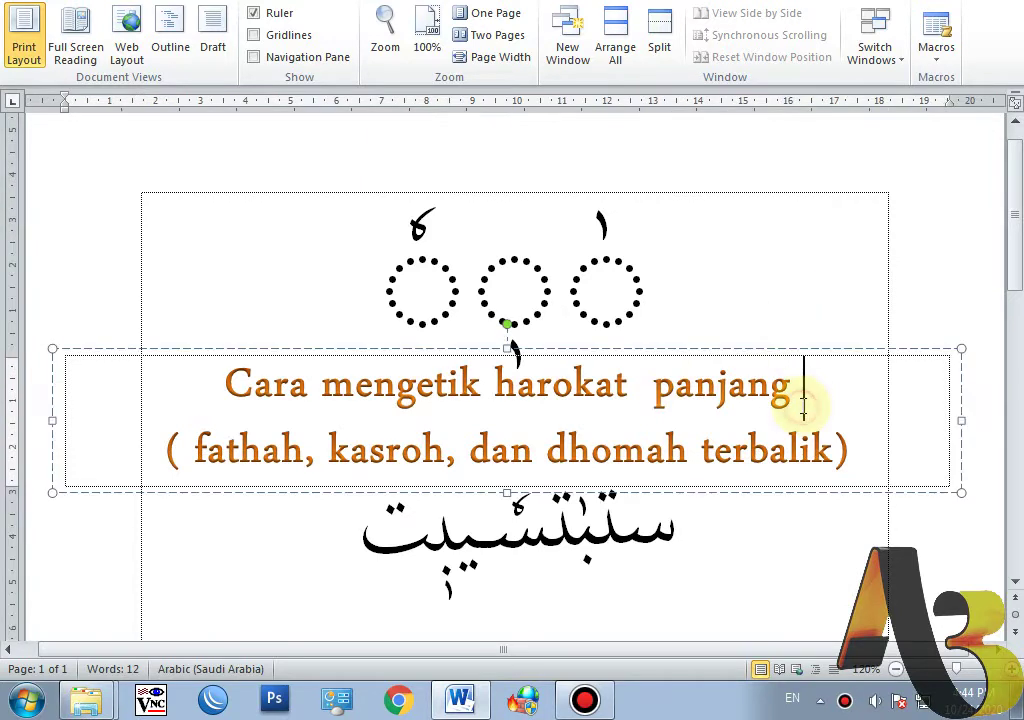
pyautogui.click(826, 352)
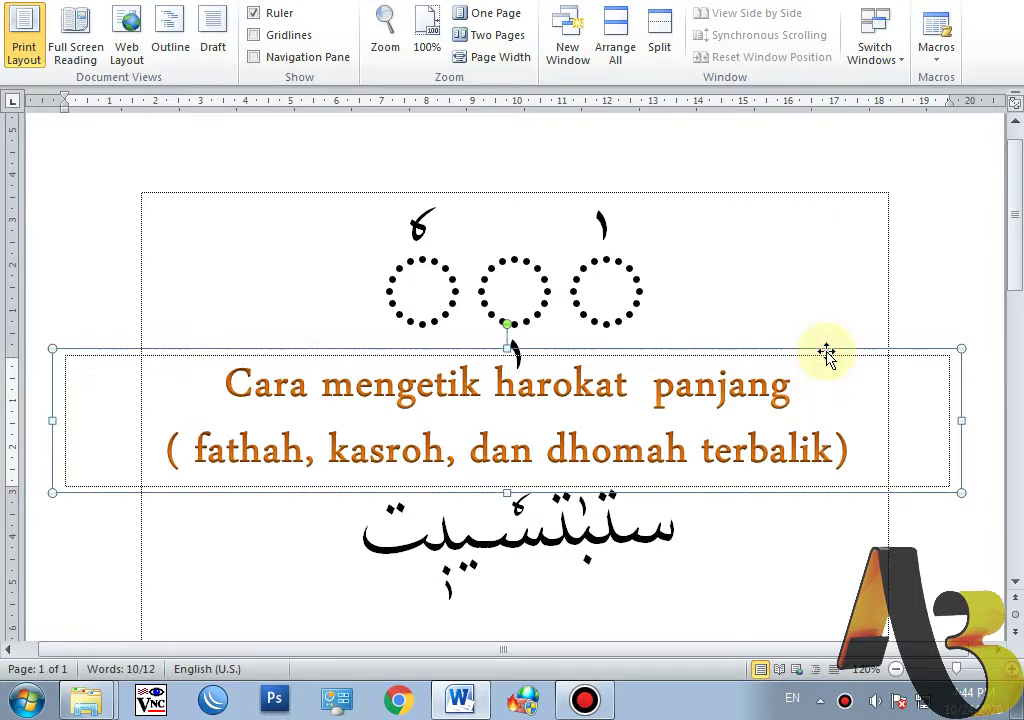
pyautogui.press('Delete')
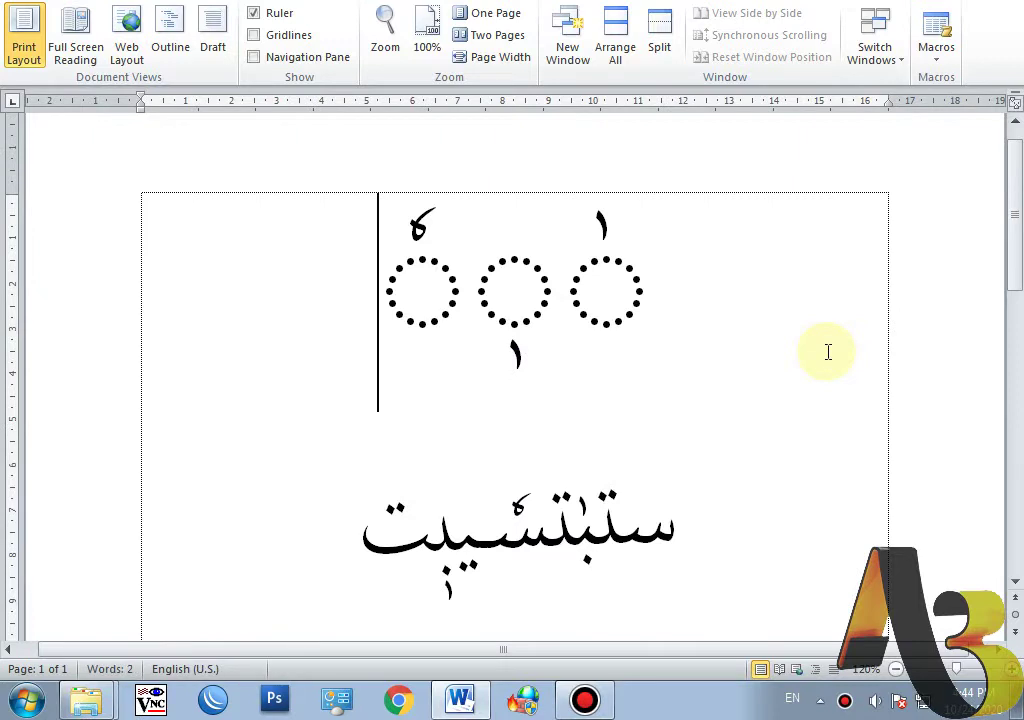
# Step: Remove the Arabic word below the dotted circles
pyautogui.click(573, 443)
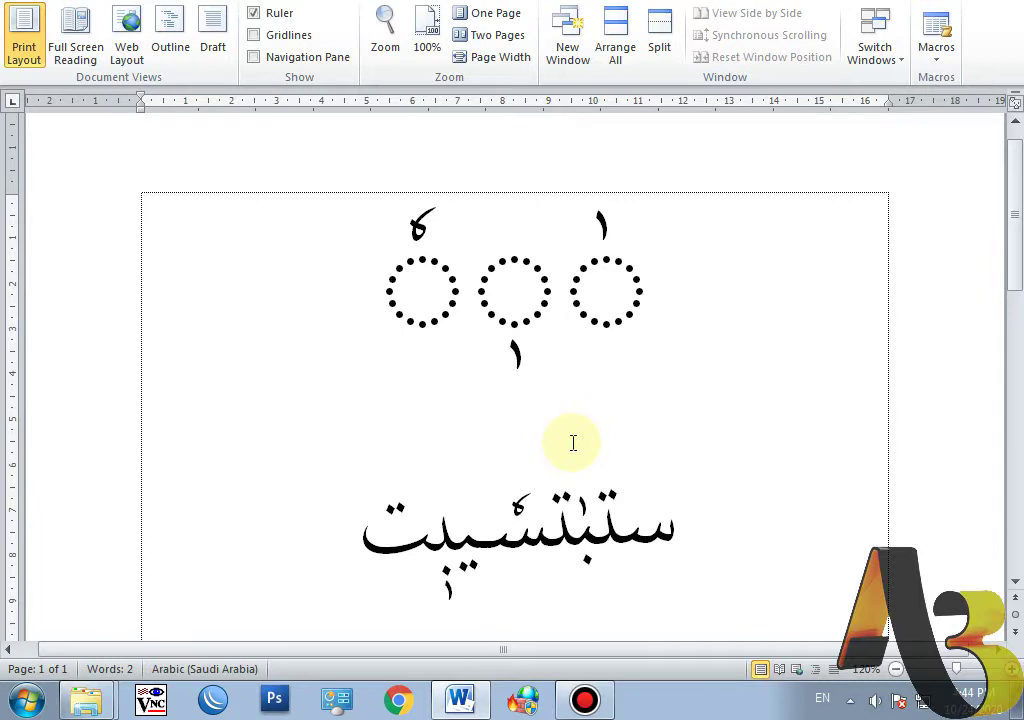
pyautogui.scroll(-1, 573, 443)
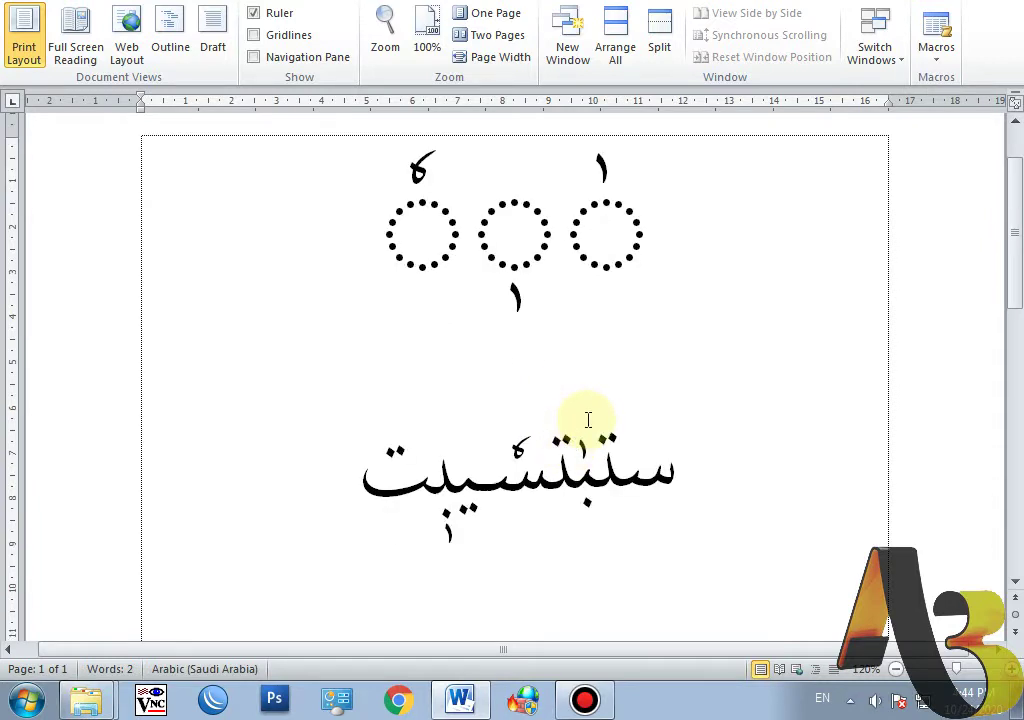
pyautogui.click(761, 469)
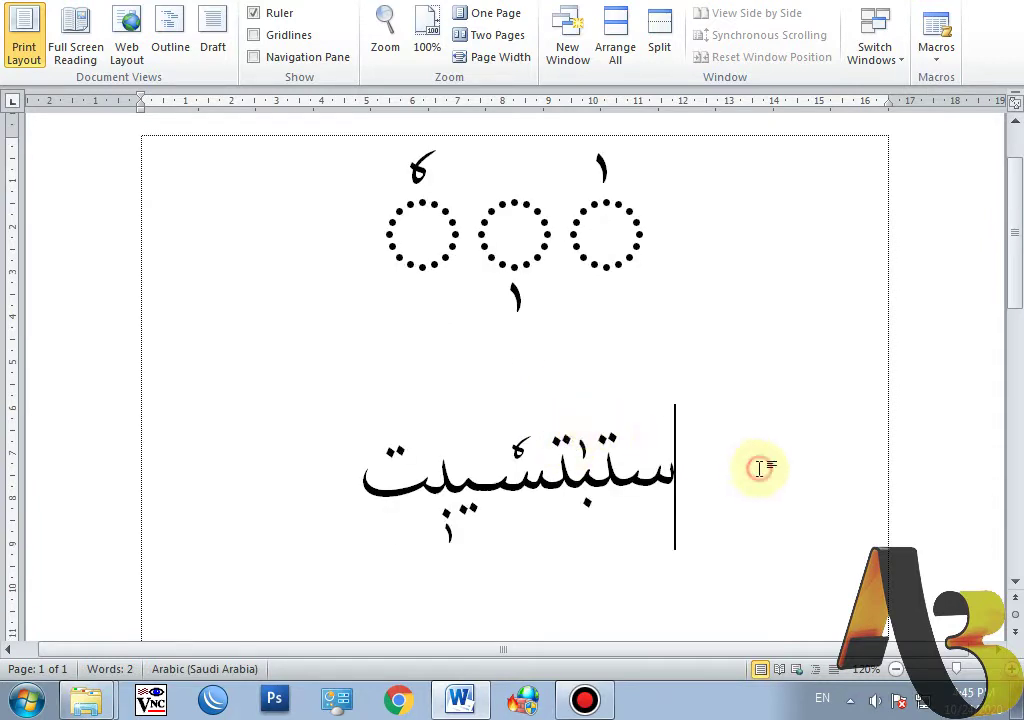
pyautogui.click(601, 403)
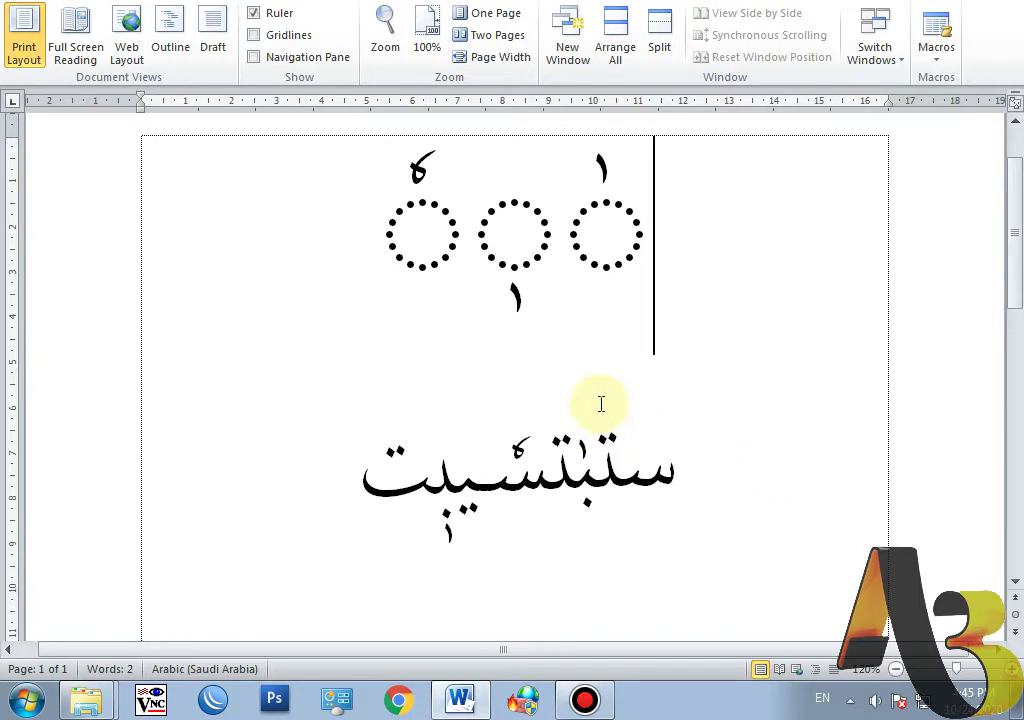
pyautogui.hotkey('ctrl', 'z')
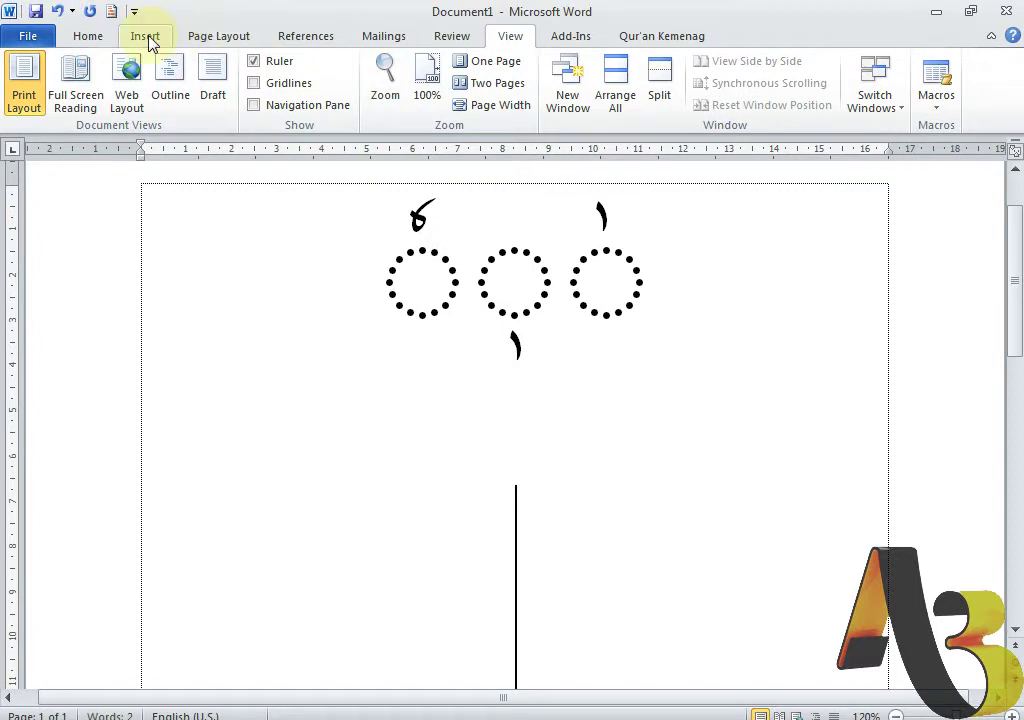
# Step: Open the Symbol dropdown on the Insert ribbon to show recently used symbols
pyautogui.click(146, 37)
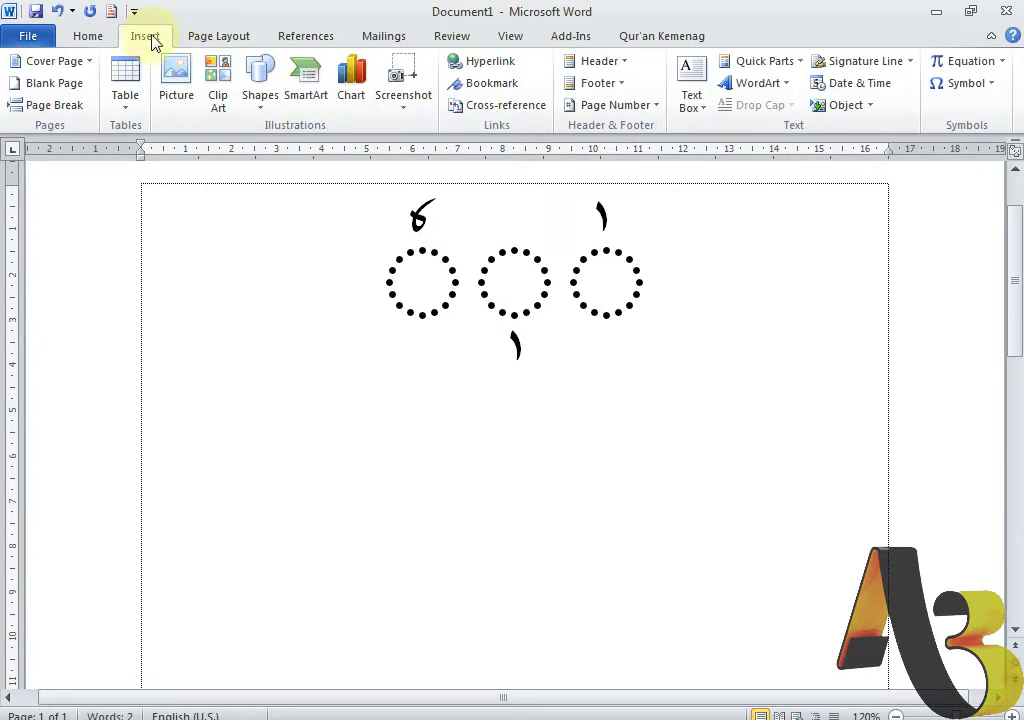
pyautogui.click(955, 88)
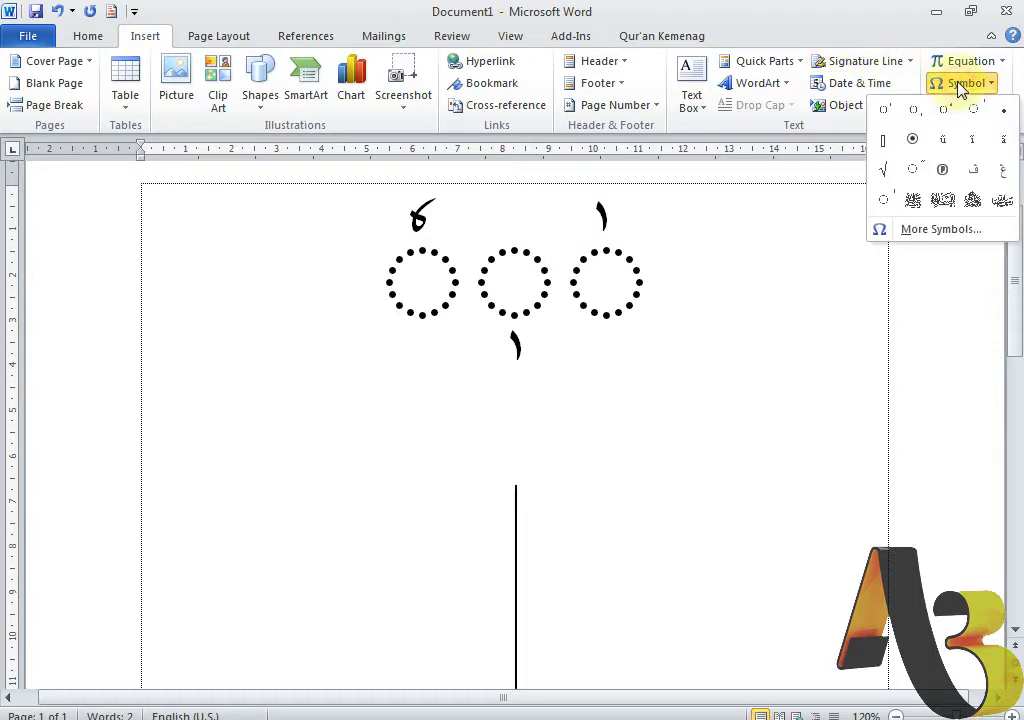
# Step: Open More Symbols on Arabic Typesetting's Arabic subset and select Superscript Alef (0670)
pyautogui.click(963, 230)
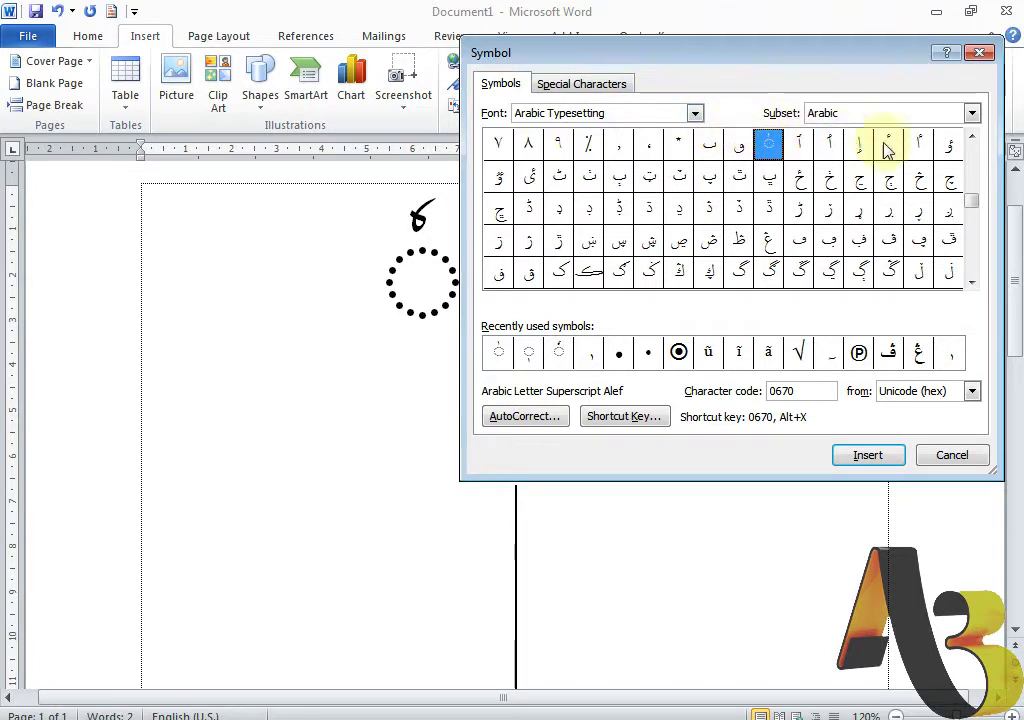
pyautogui.click(972, 140)
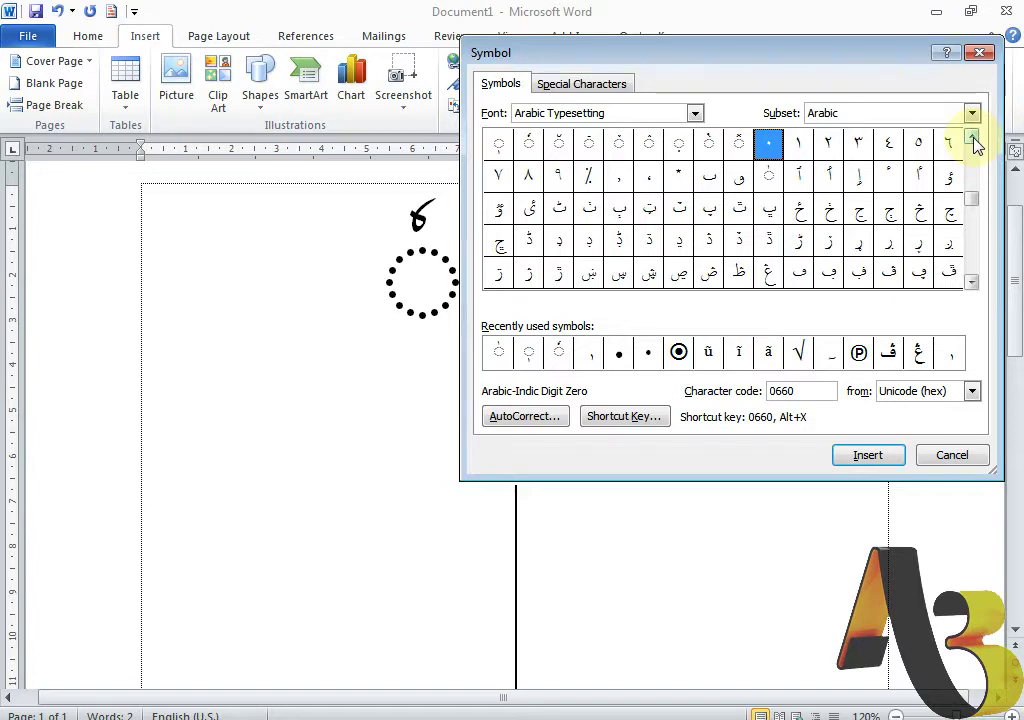
pyautogui.moveTo(877, 55); pyautogui.dragTo(690, 477)
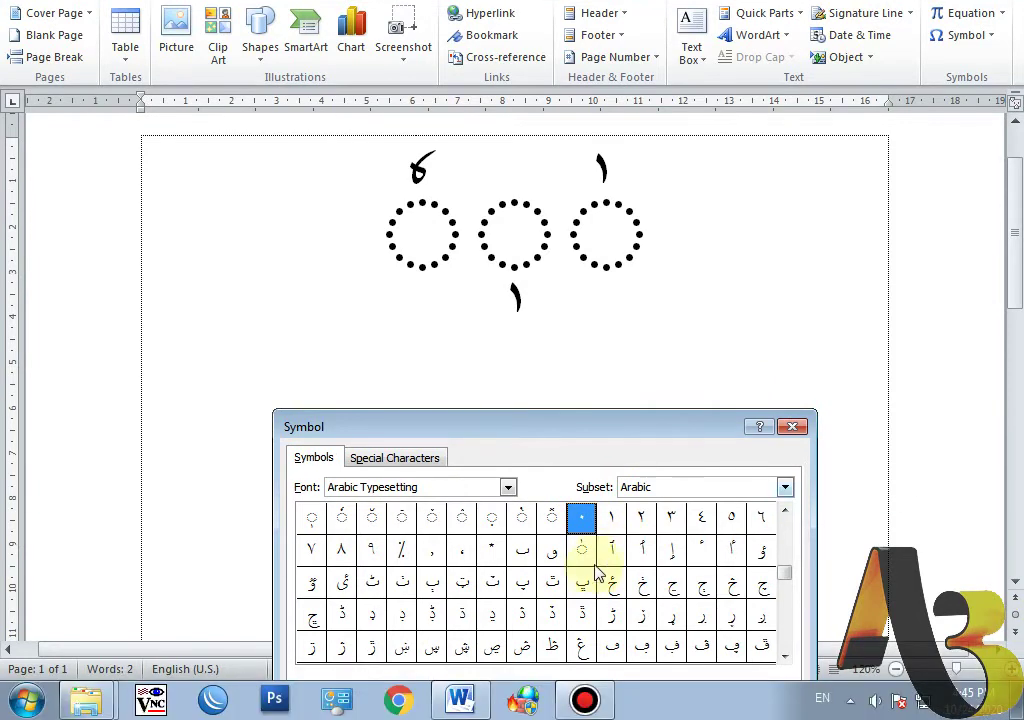
pyautogui.click(583, 549)
# Step: Move the Symbol dialog to the top-right corner, keeping Superscript Alef (0670) selected
pyautogui.moveTo(649, 432); pyautogui.dragTo(785, 183)
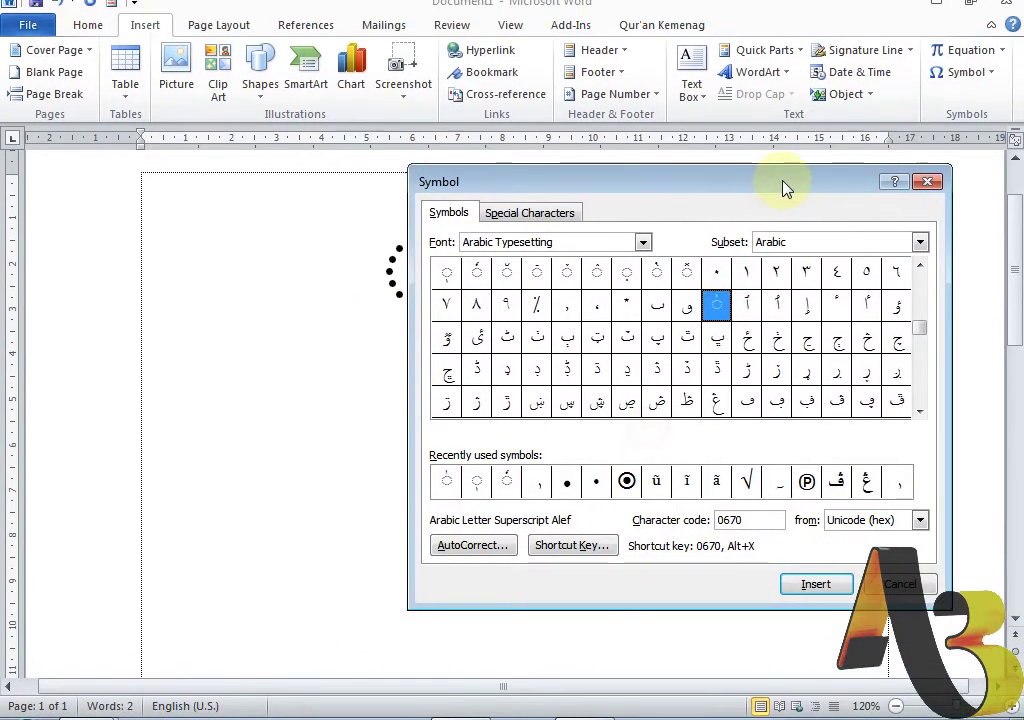
pyautogui.doubleClick(737, 519)
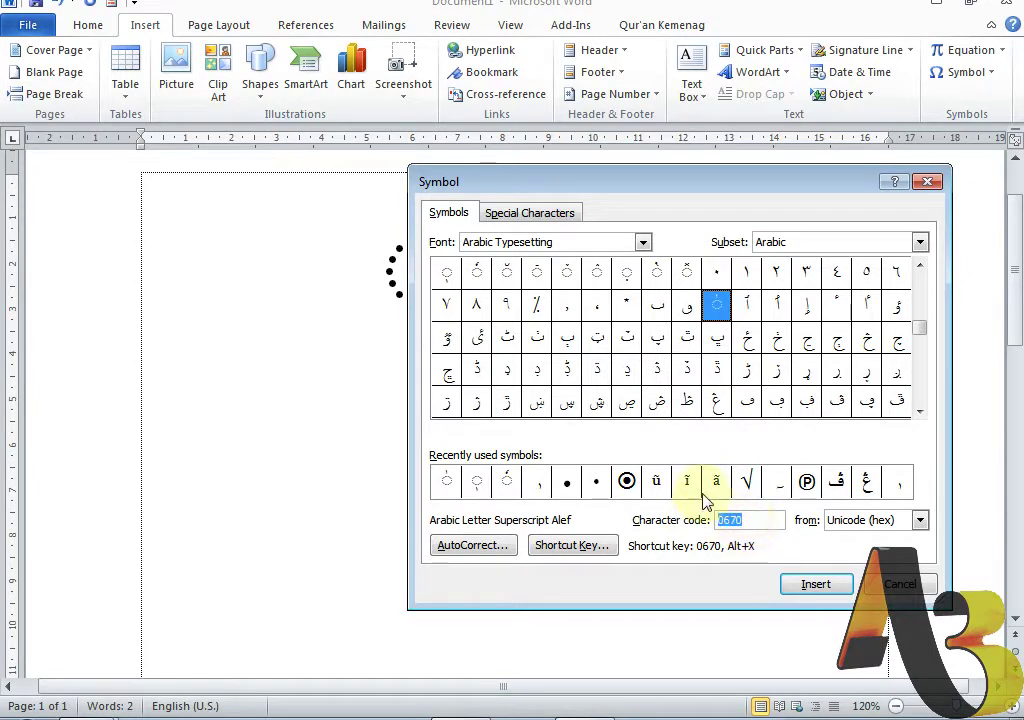
pyautogui.click(686, 304)
pyautogui.click(716, 304)
pyautogui.moveTo(756, 189)
pyautogui.mouseDown()
pyautogui.moveTo(706, 295)
pyautogui.moveTo(595, 421)
pyautogui.mouseUp()
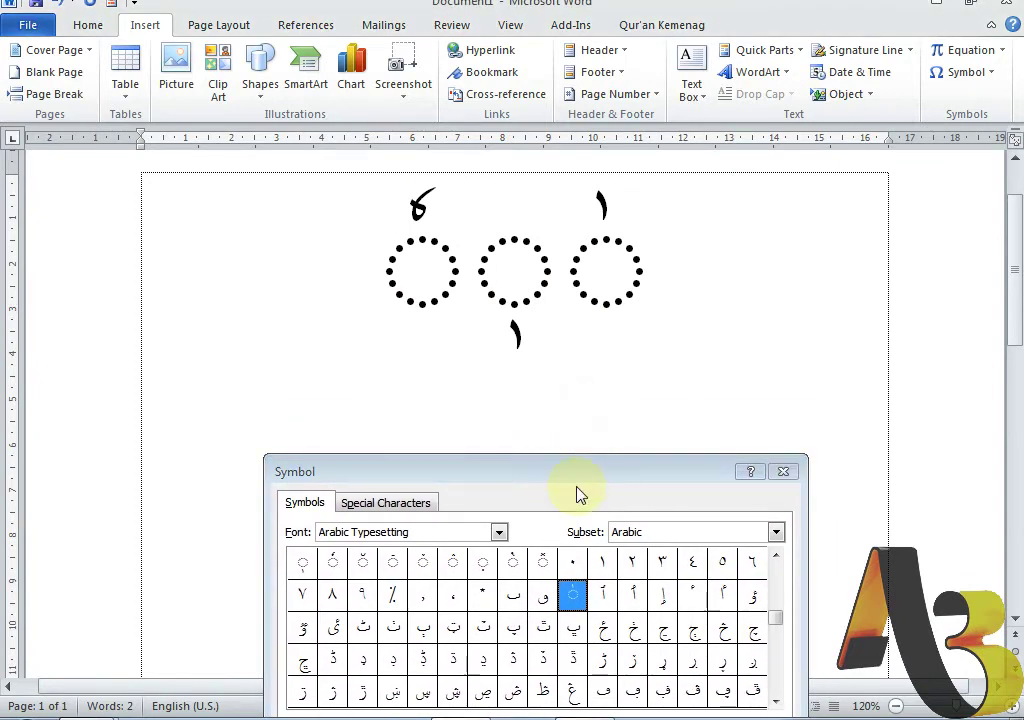
pyautogui.moveTo(599, 474); pyautogui.dragTo(827, 21)
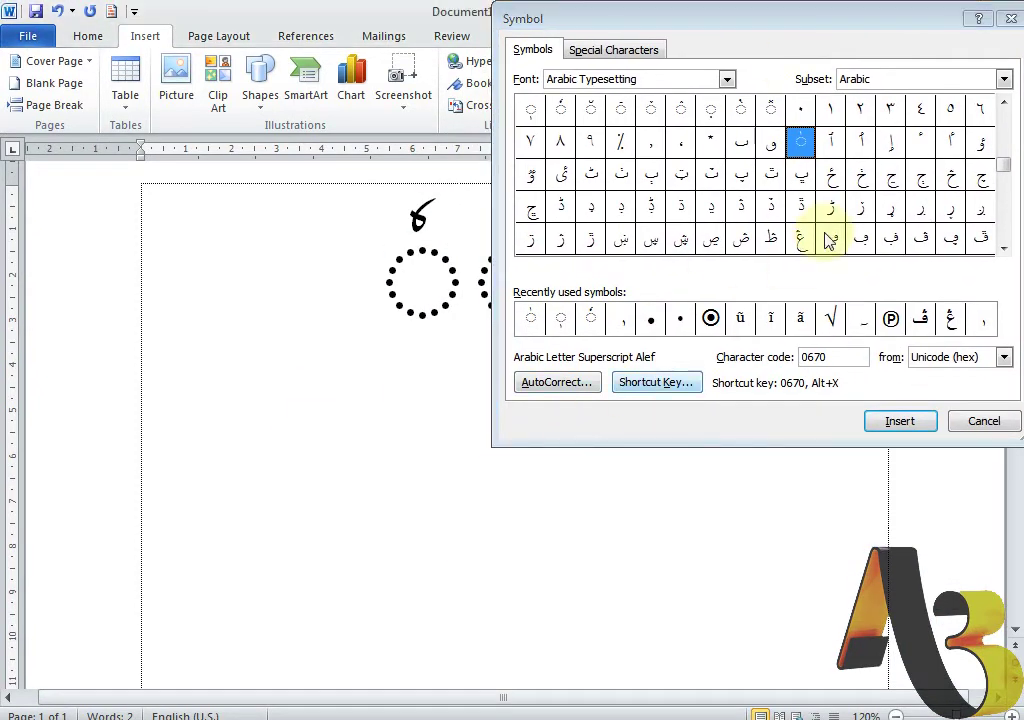
# Step: Insert a superscript alef, then a subscript alef beside the lower dotted circle
pyautogui.doubleClick(801, 143)
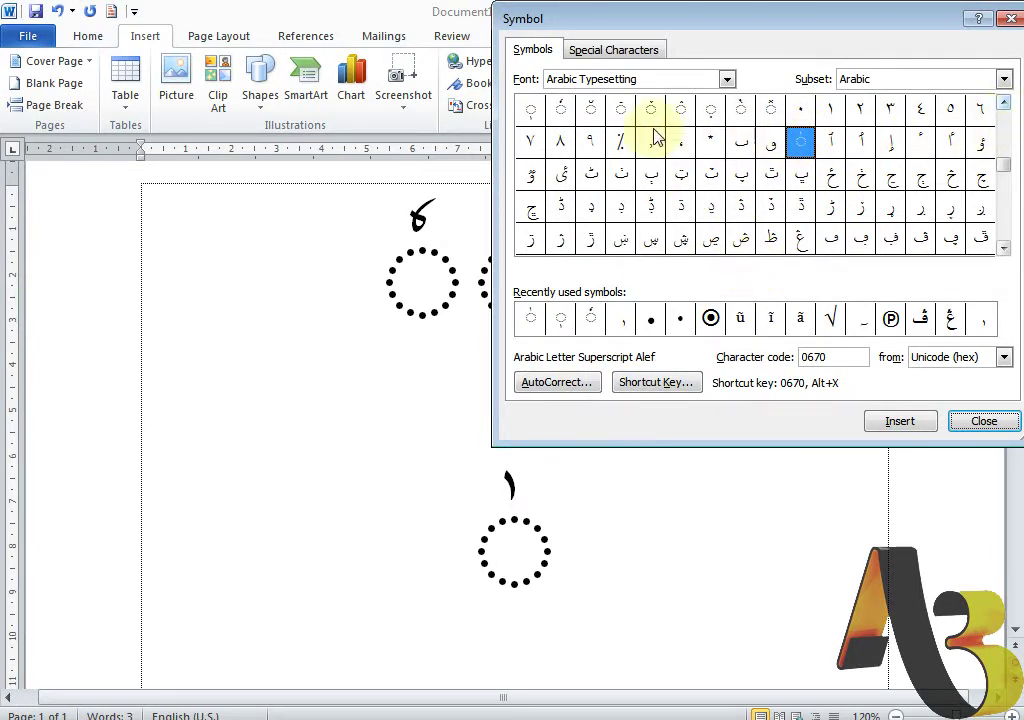
pyautogui.click(530, 111)
pyautogui.click(491, 535)
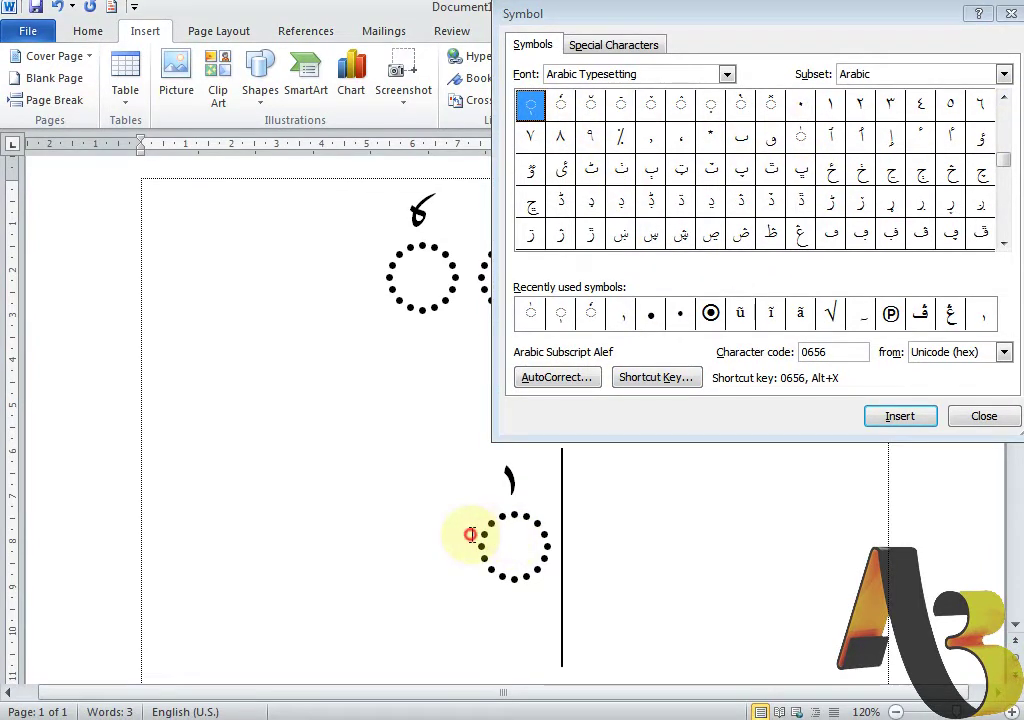
pyautogui.click(462, 530)
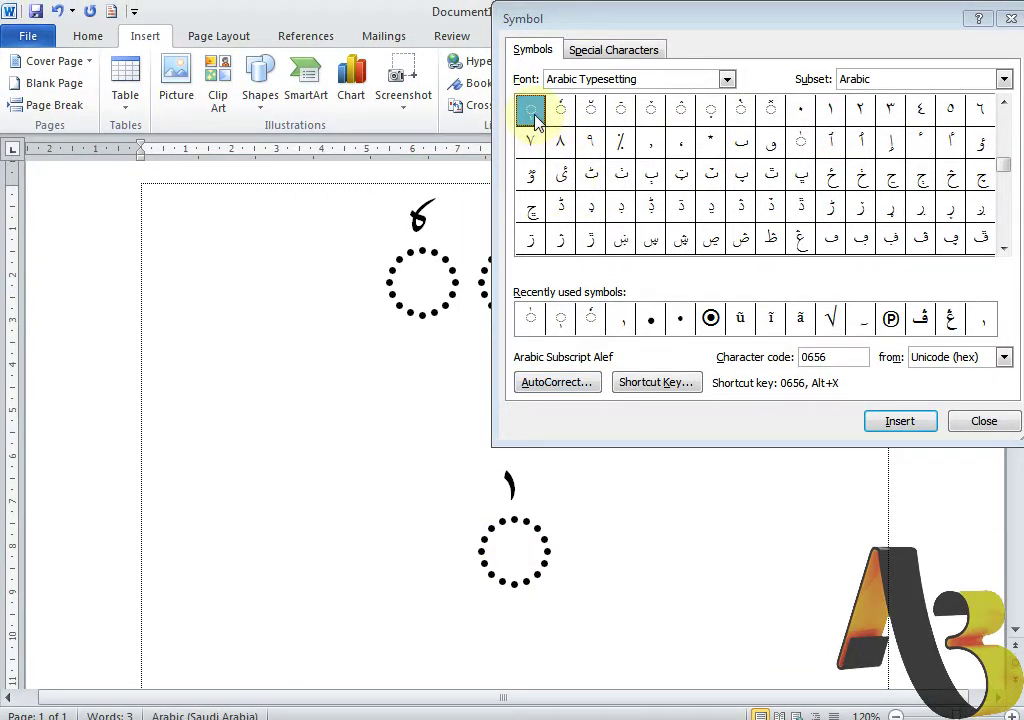
pyautogui.doubleClick(535, 115)
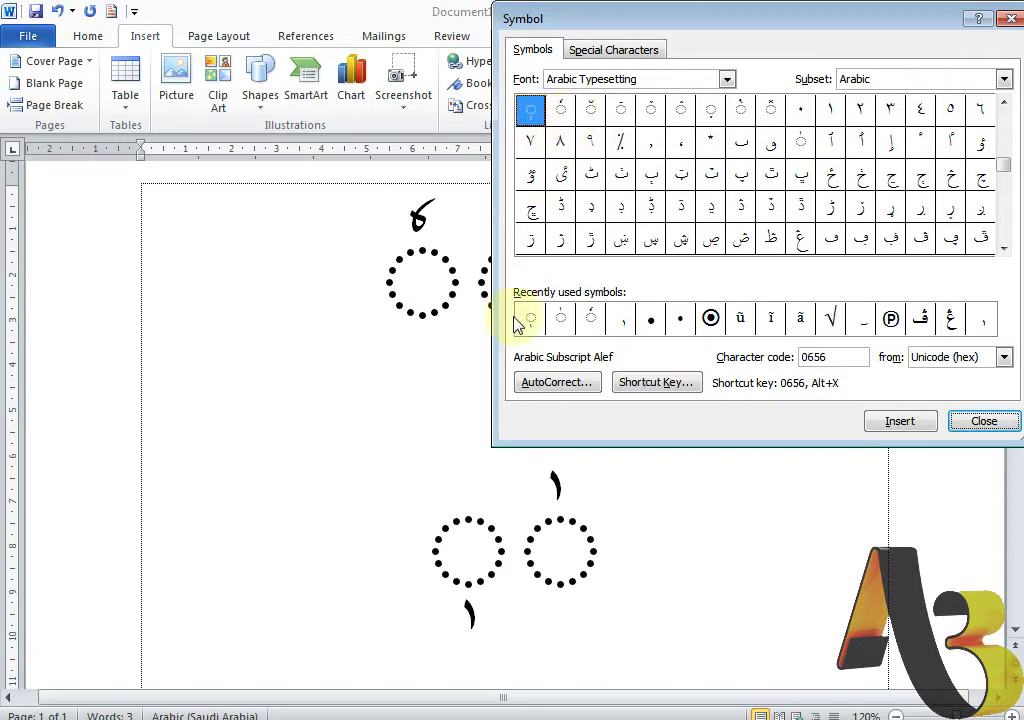
# Step: Insert an Arabic Inverted Damma (0657) above the left dotted circle
pyautogui.click(566, 112)
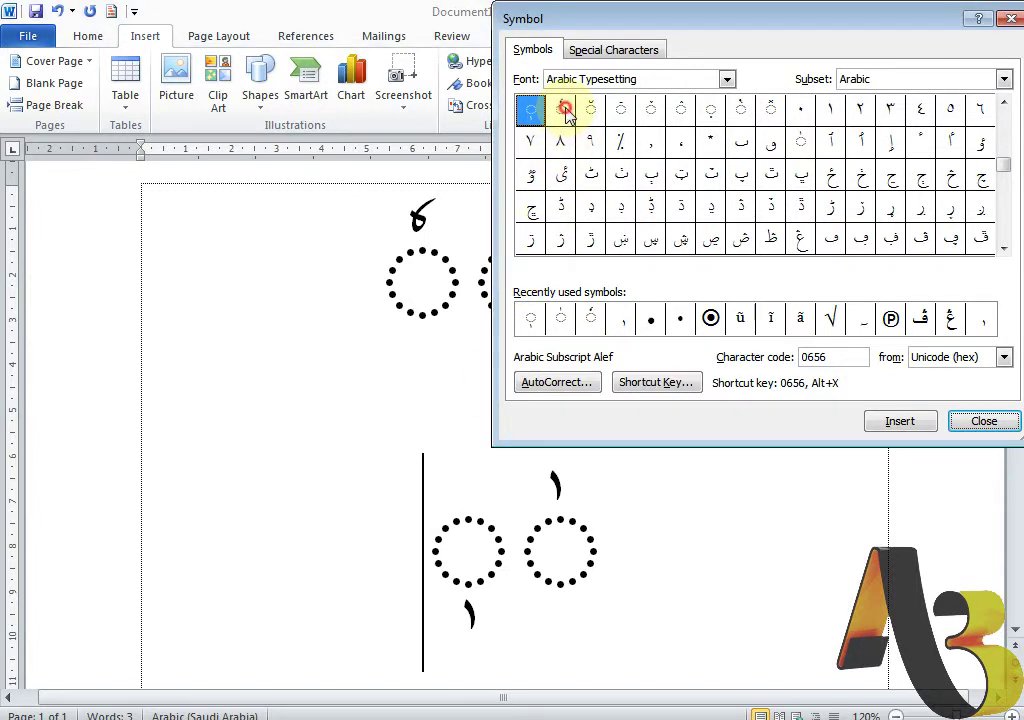
pyautogui.click(566, 112)
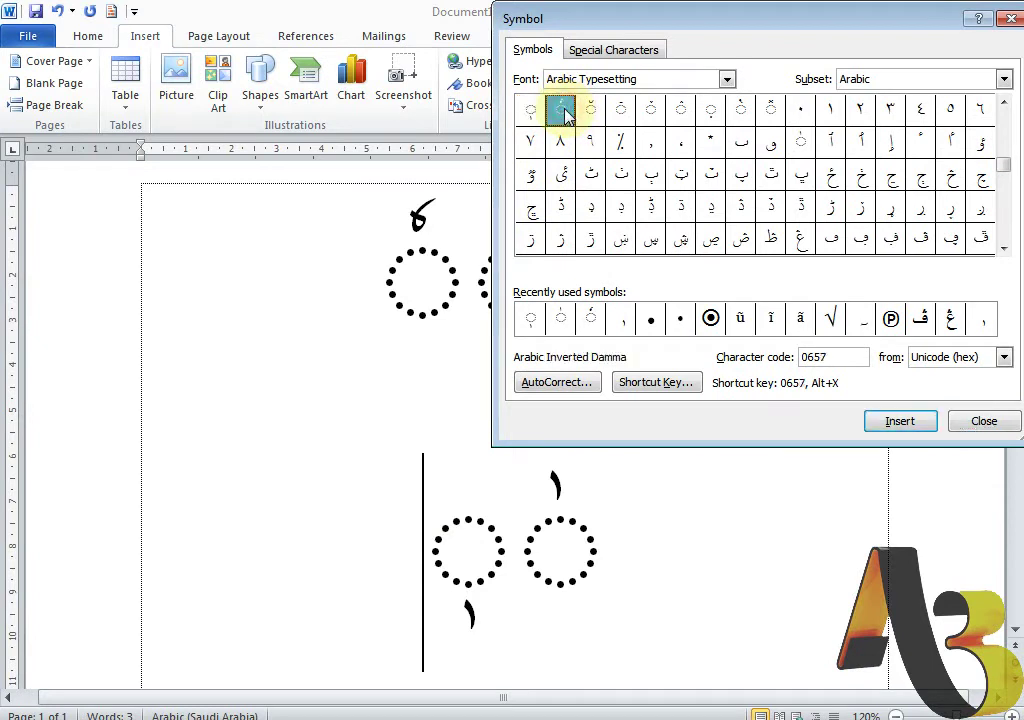
pyautogui.doubleClick(566, 112)
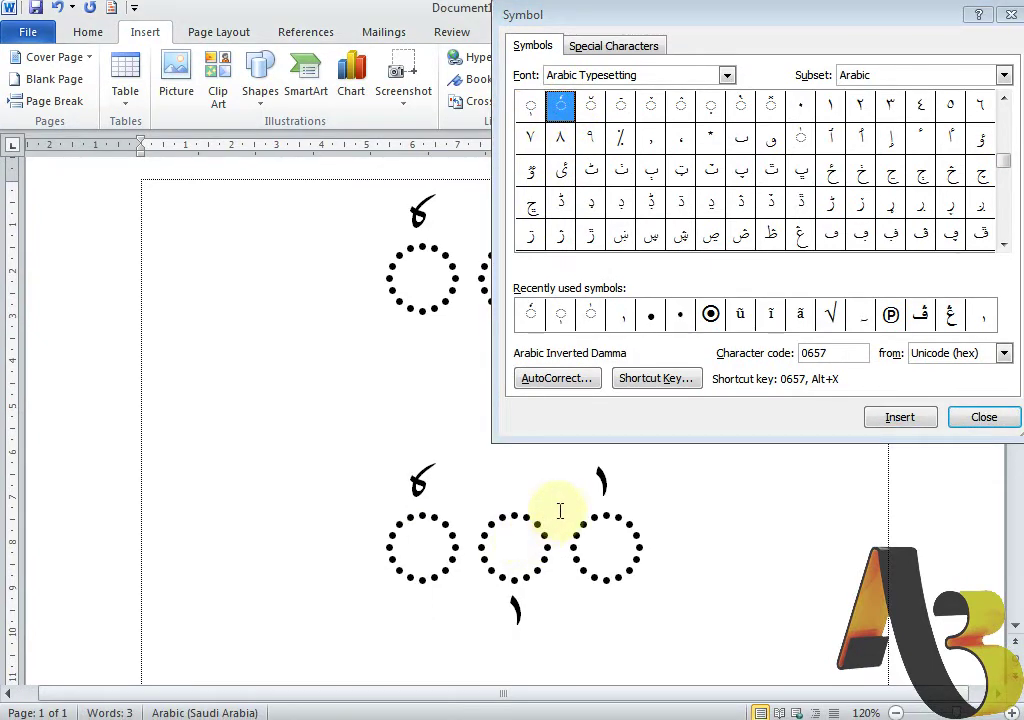
pyautogui.click(898, 36)
# Step: Move the Symbol dialog left and place the insertion point right of the third dotted circle
pyautogui.moveTo(732, 44); pyautogui.dragTo(473, 46)
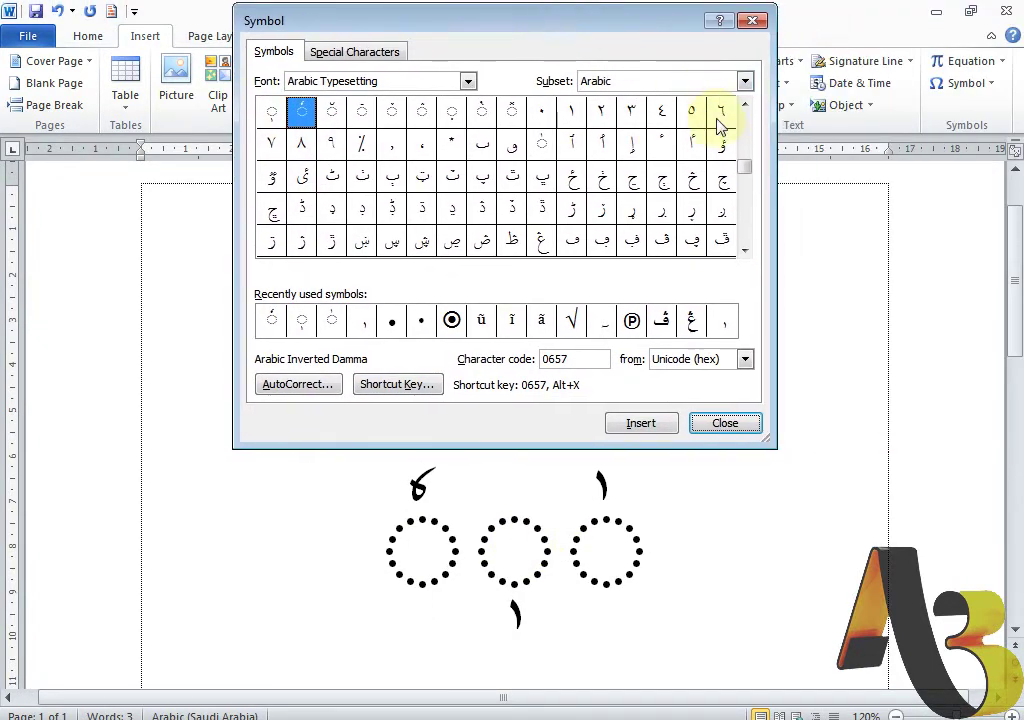
pyautogui.click(878, 494)
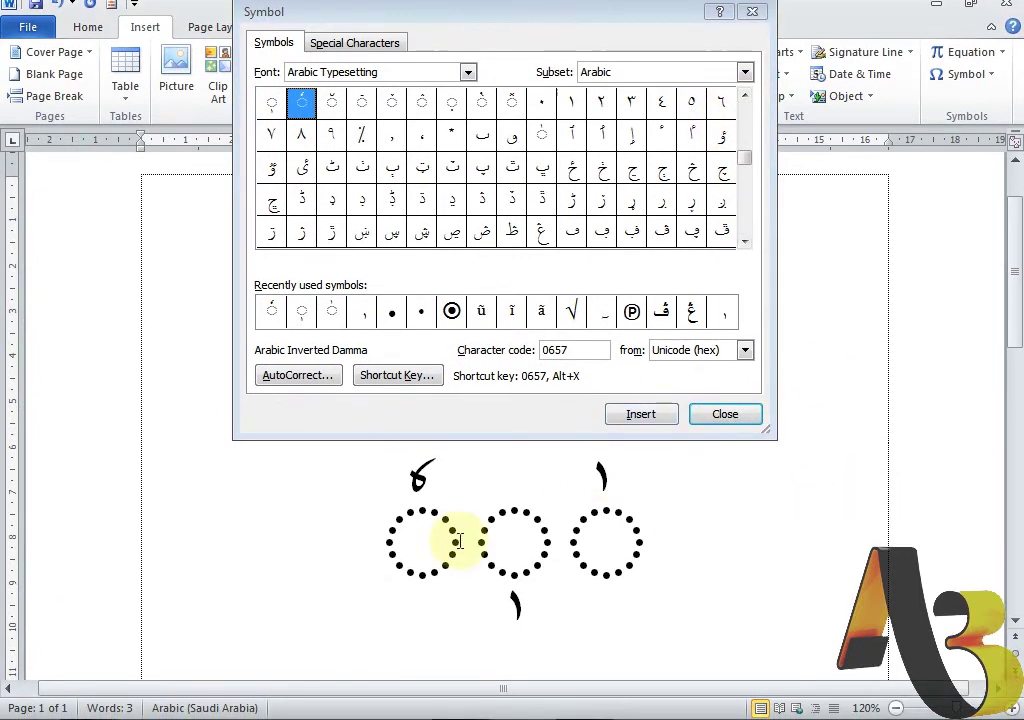
pyautogui.click(456, 541)
pyautogui.click(625, 540)
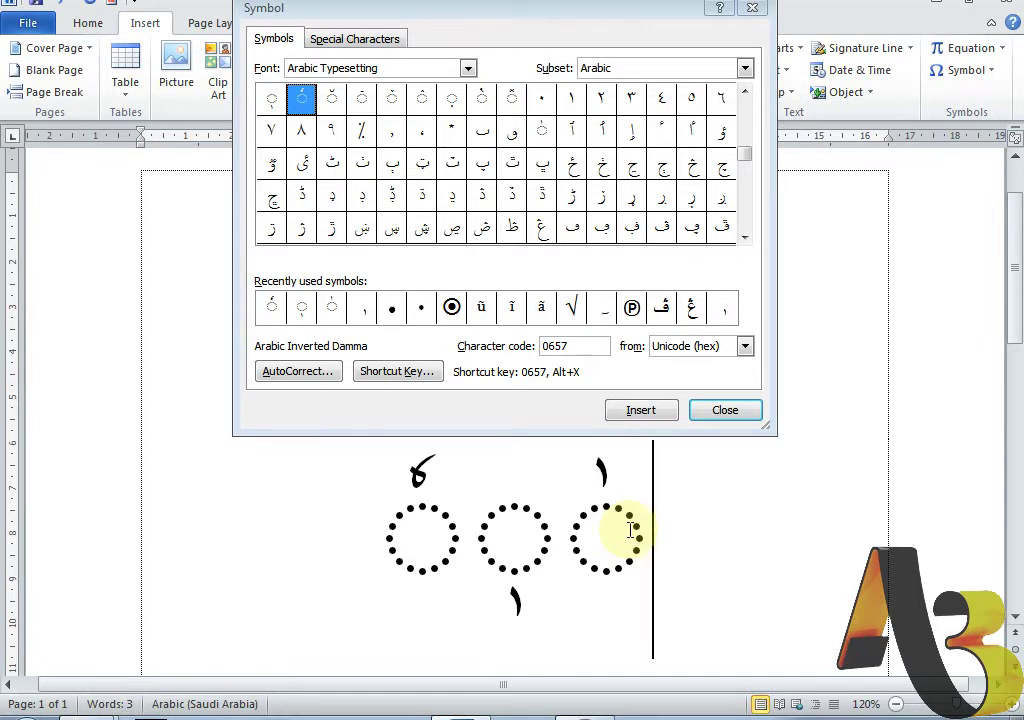
pyautogui.click(565, 538)
pyautogui.click(651, 530)
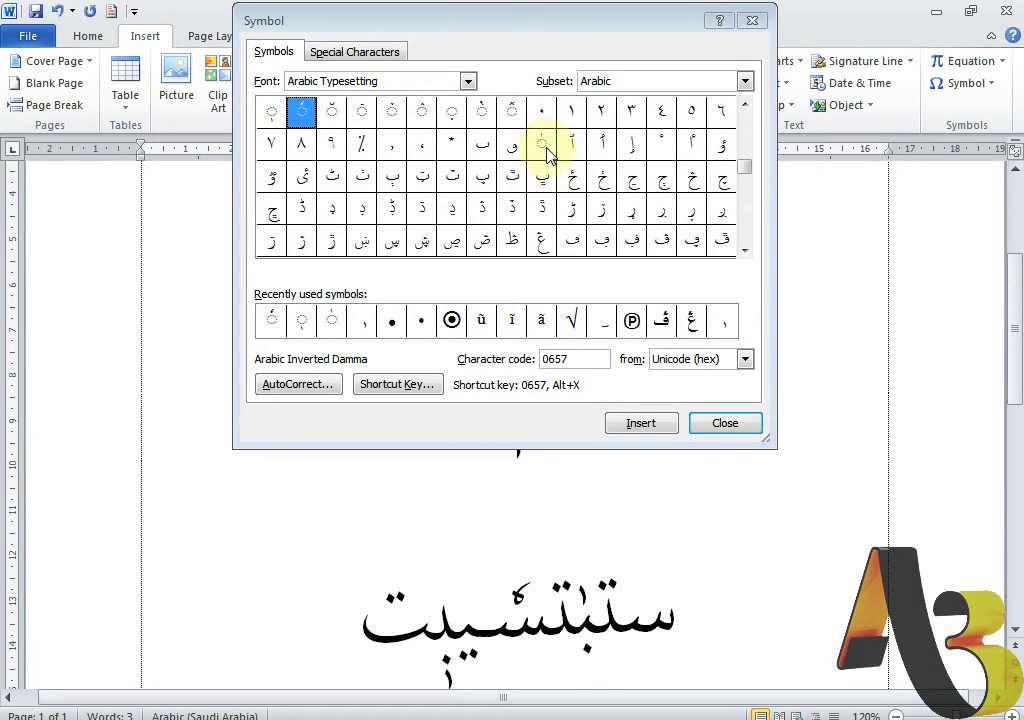
# Step: Insert an Arabic Inverted Damma (0657) above the first letter of the Arabic word
pyautogui.click(543, 148)
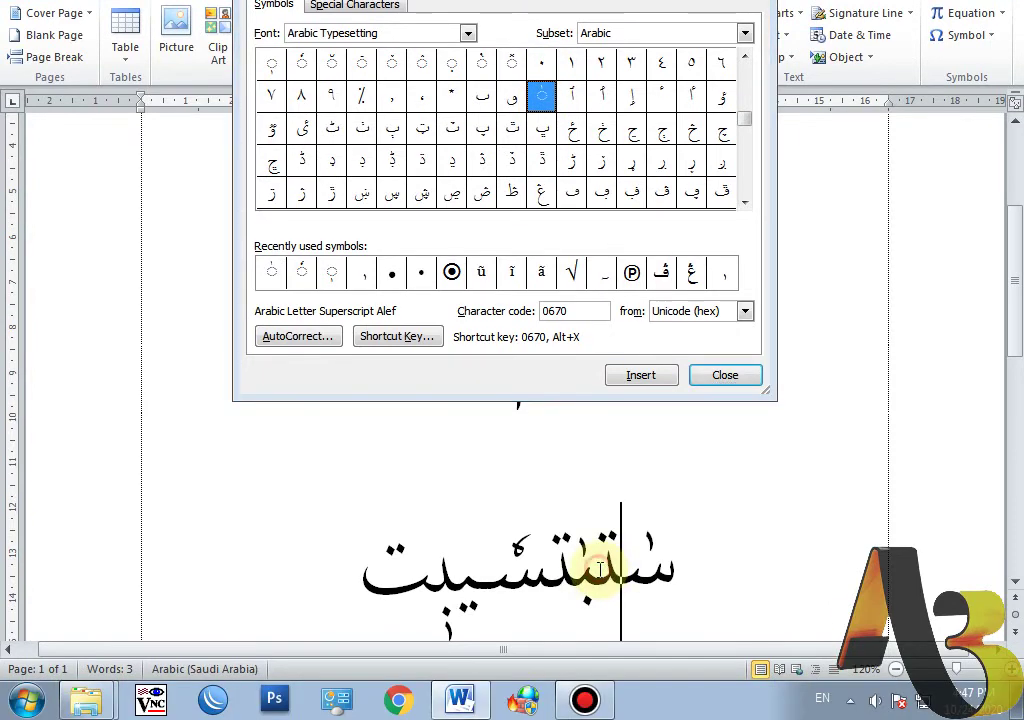
pyautogui.click(592, 620)
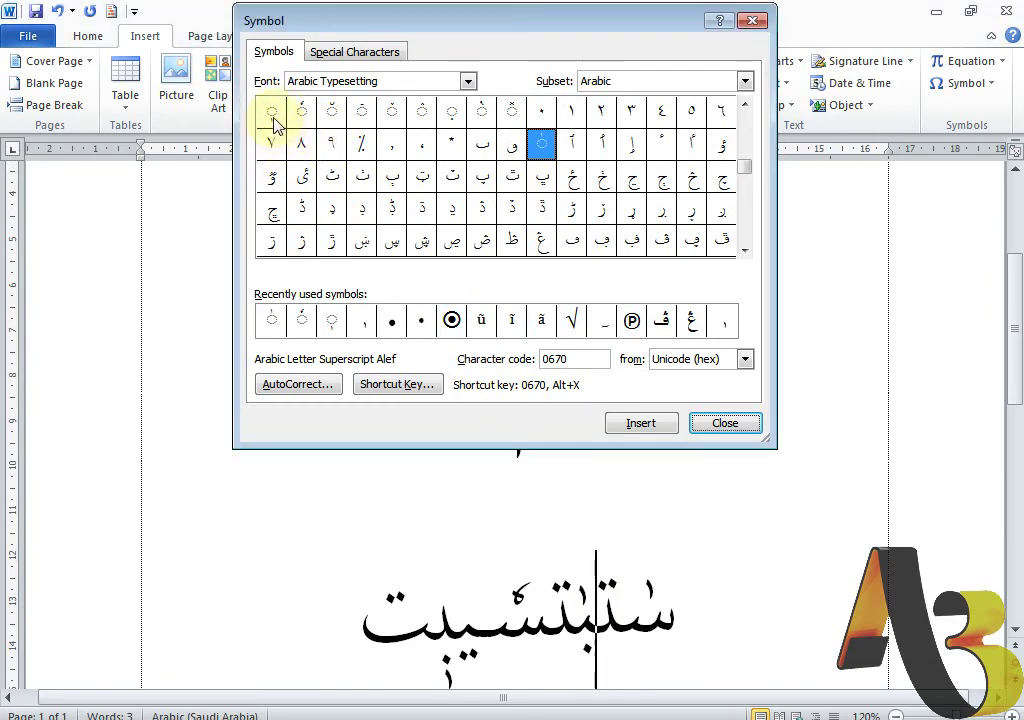
pyautogui.click(273, 117)
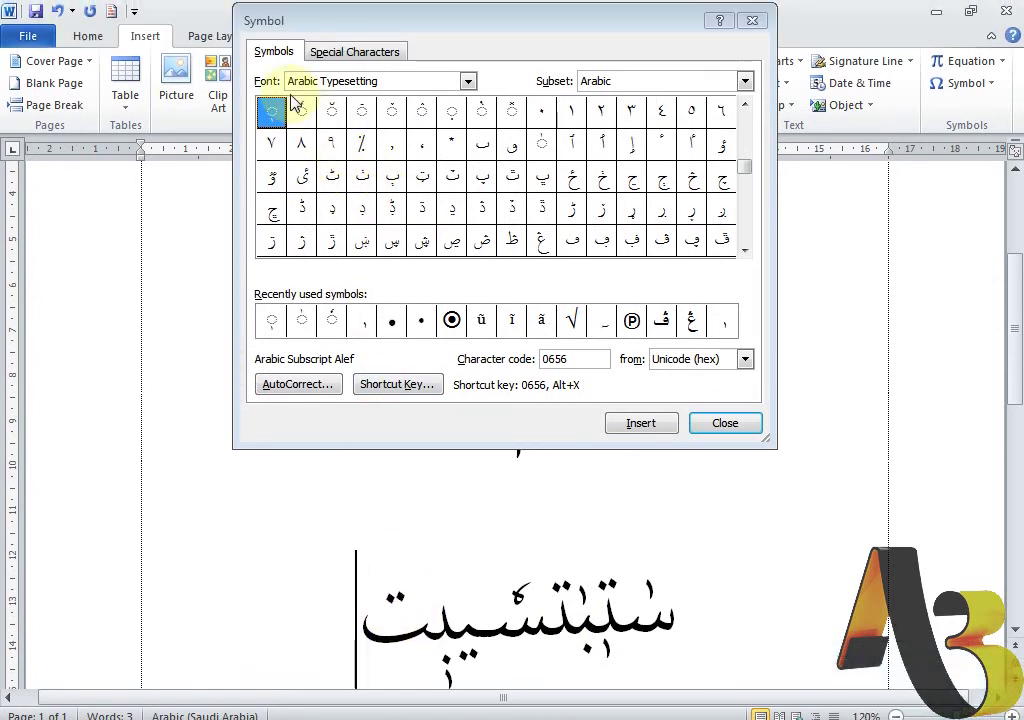
pyautogui.click(302, 112)
pyautogui.doubleClick(302, 112)
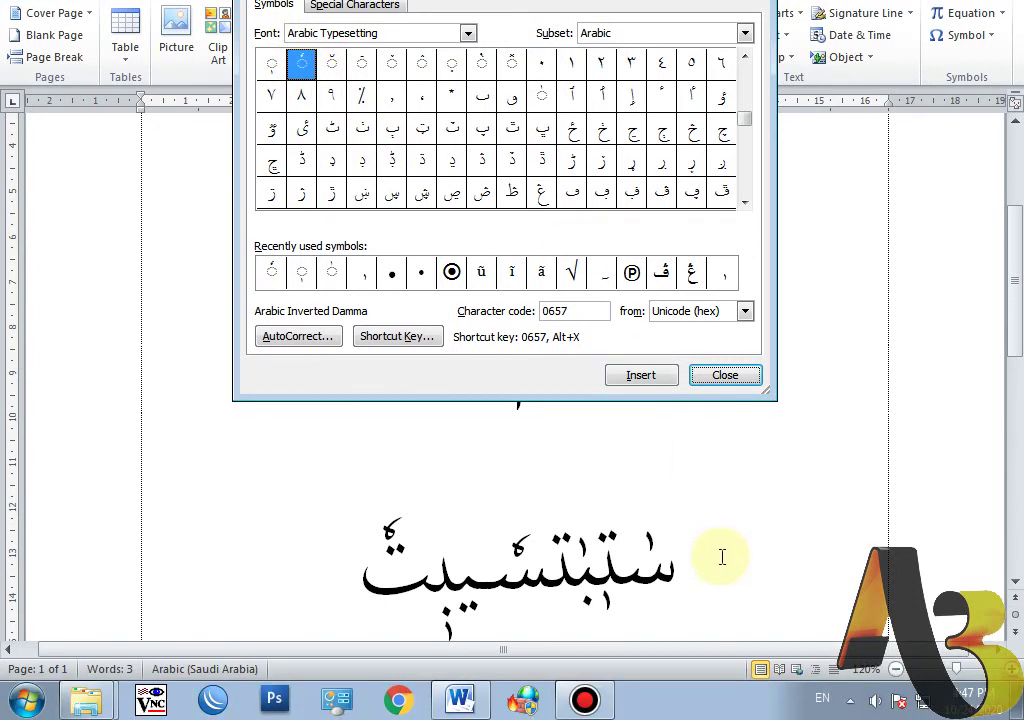
pyautogui.click(547, 526)
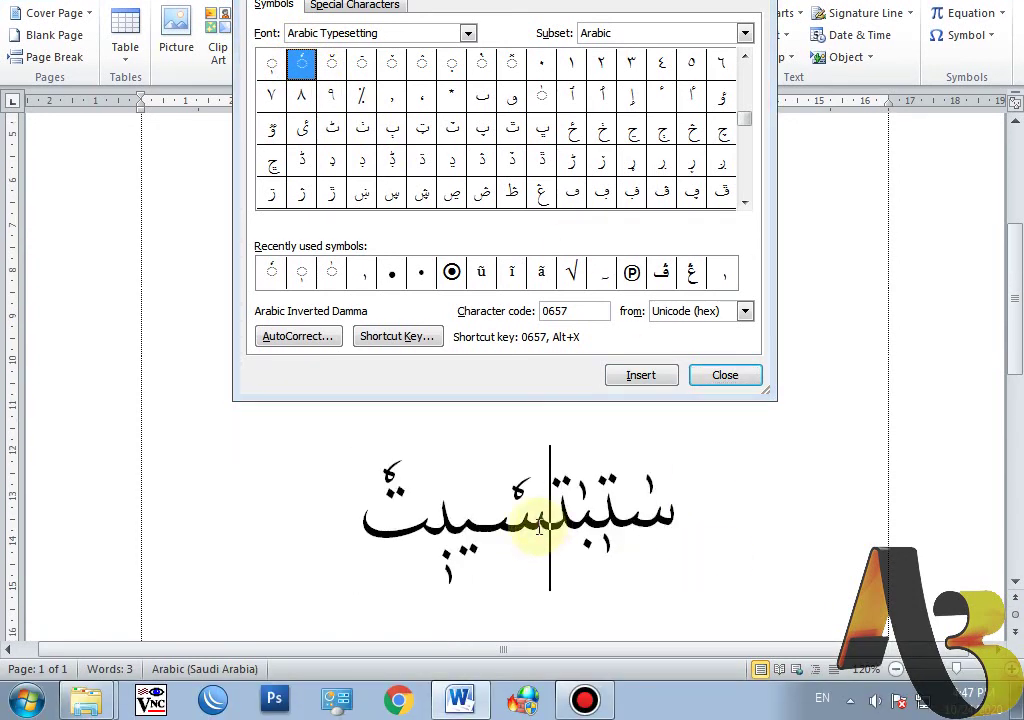